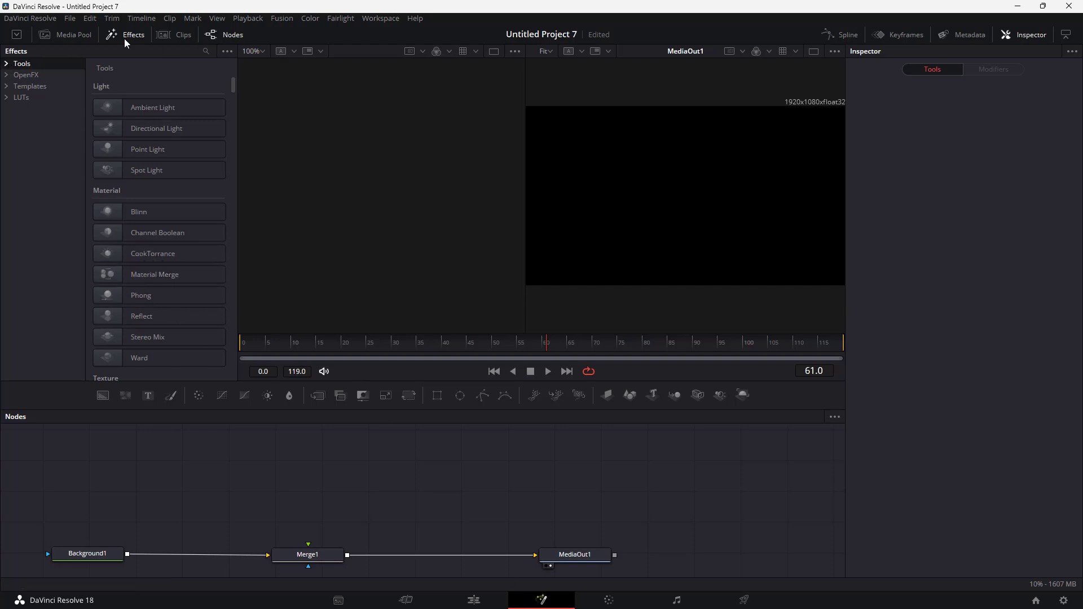
Step: Add sStar and sRender nodes from Tools > Shape and chain sStar1 → sRender1 → Merge1
{"action": "left_click", "coordinate": [8, 64]}
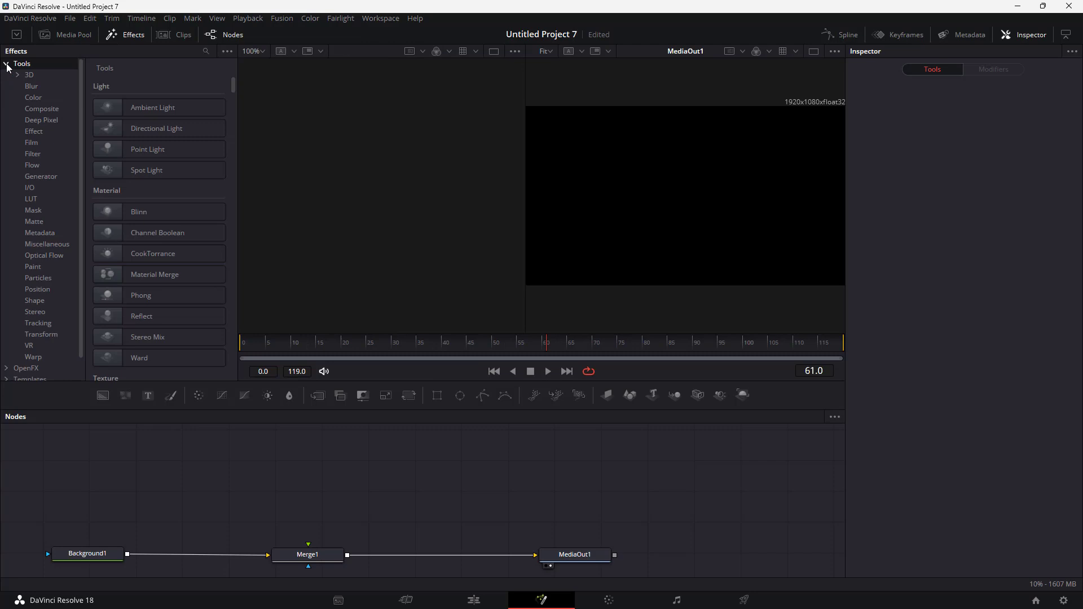
{"action": "left_click", "coordinate": [35, 301]}
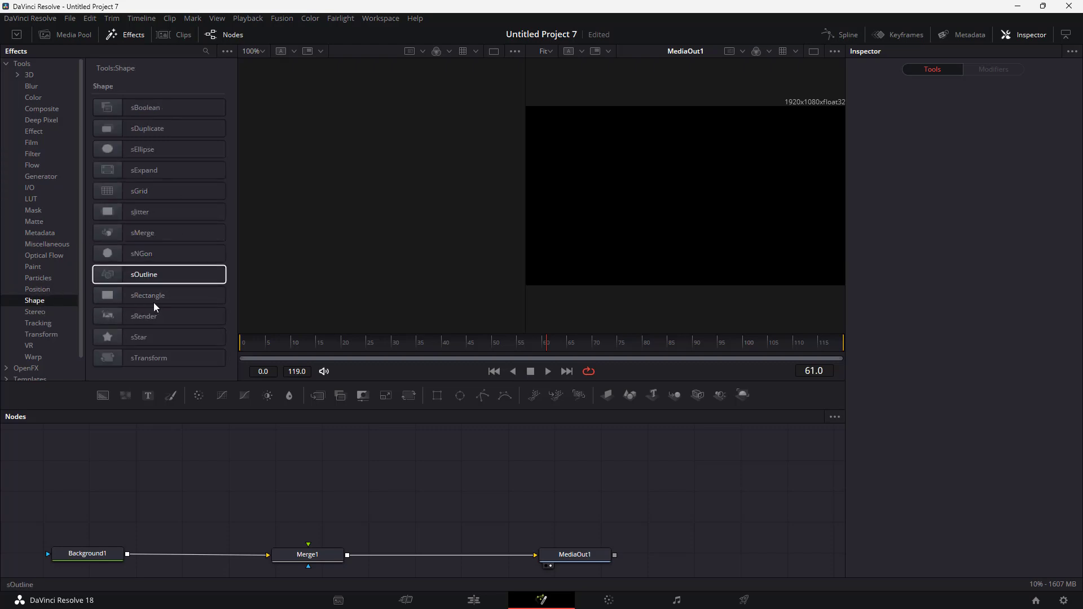
{"action": "left_click_drag", "start_coordinate": [132, 338], "coordinate": [228, 476]}
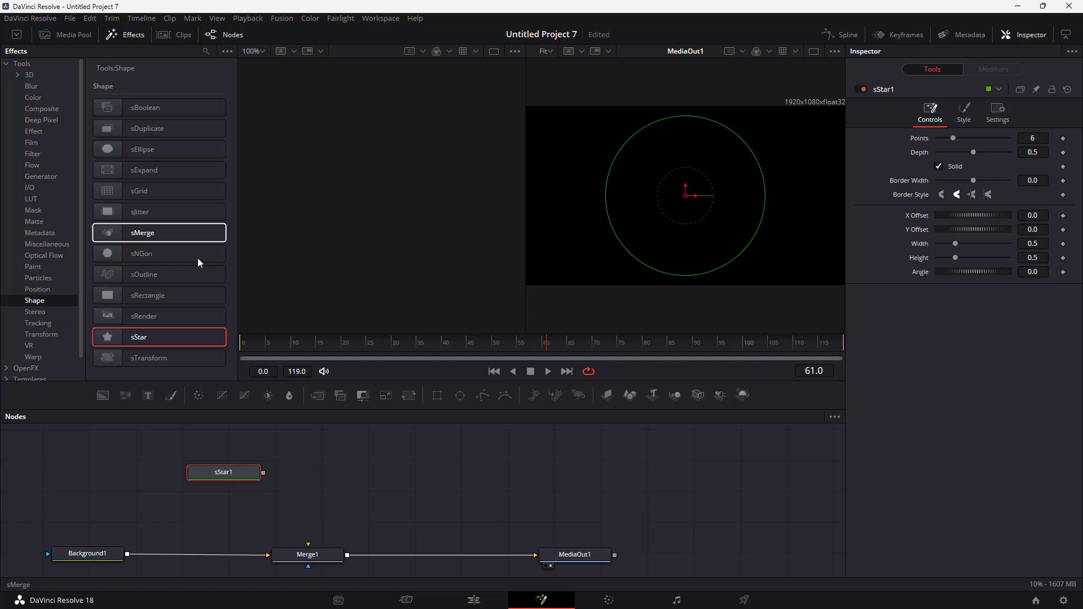
{"action": "left_click_drag", "start_coordinate": [169, 317], "coordinate": [308, 544]}
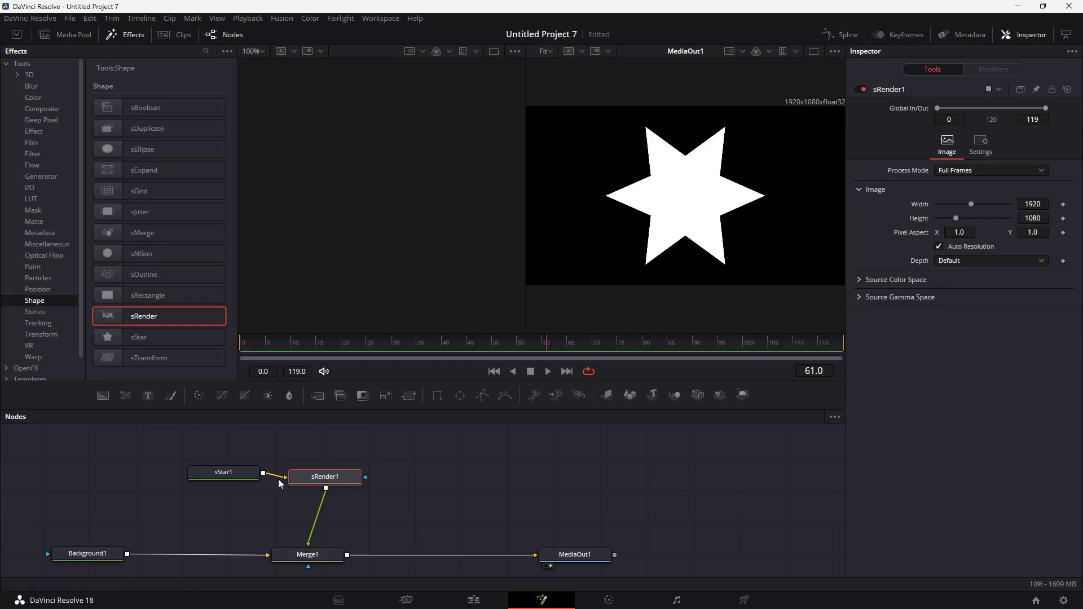
{"action": "left_click_drag", "start_coordinate": [273, 479], "coordinate": [255, 458]}
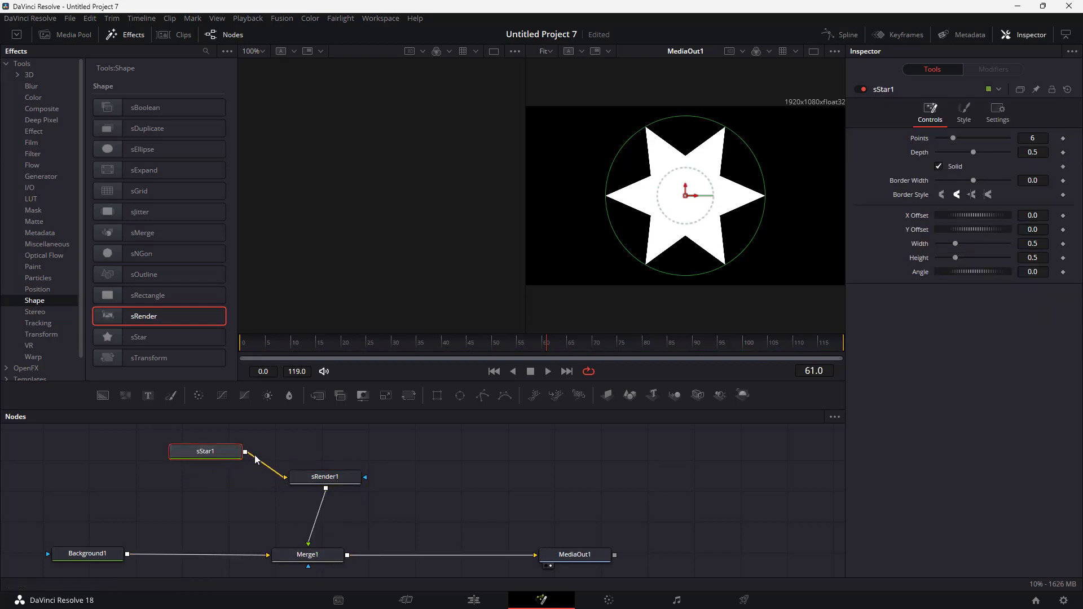
Step: Set sStar1's Style colour to yellow-green (Red 0.667, Green 1.0, Blue 0.0)
{"action": "left_click", "coordinate": [963, 116]}
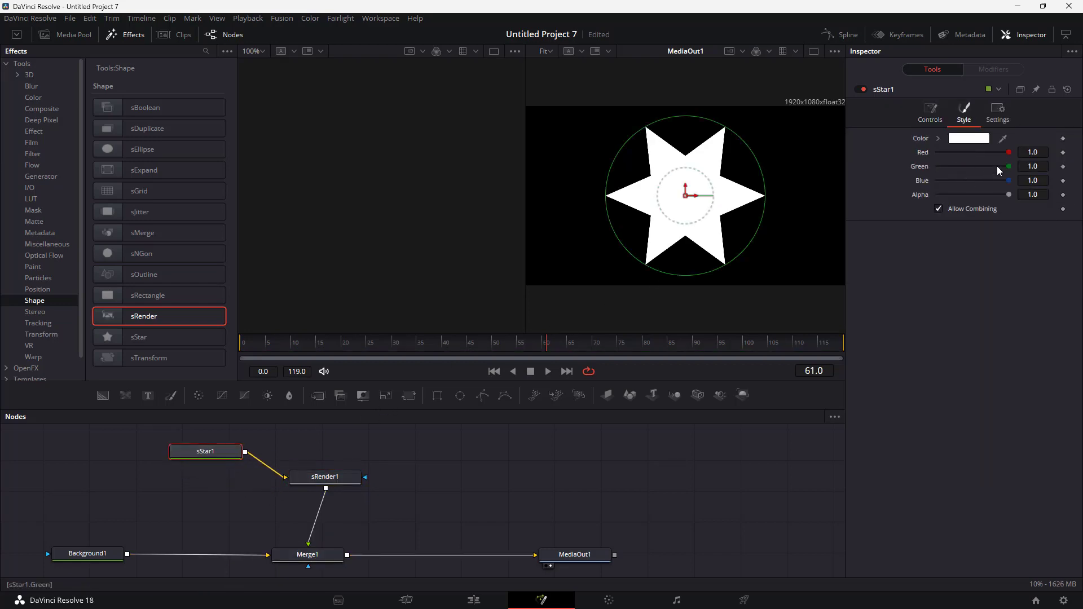
{"action": "left_click", "coordinate": [982, 140]}
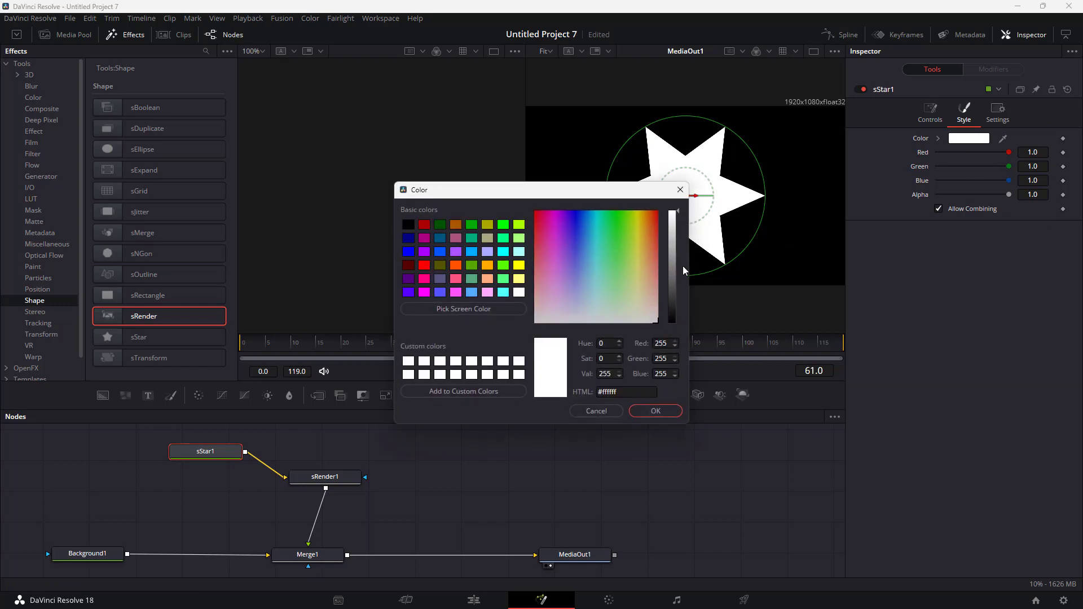
{"action": "left_click", "coordinate": [472, 226]}
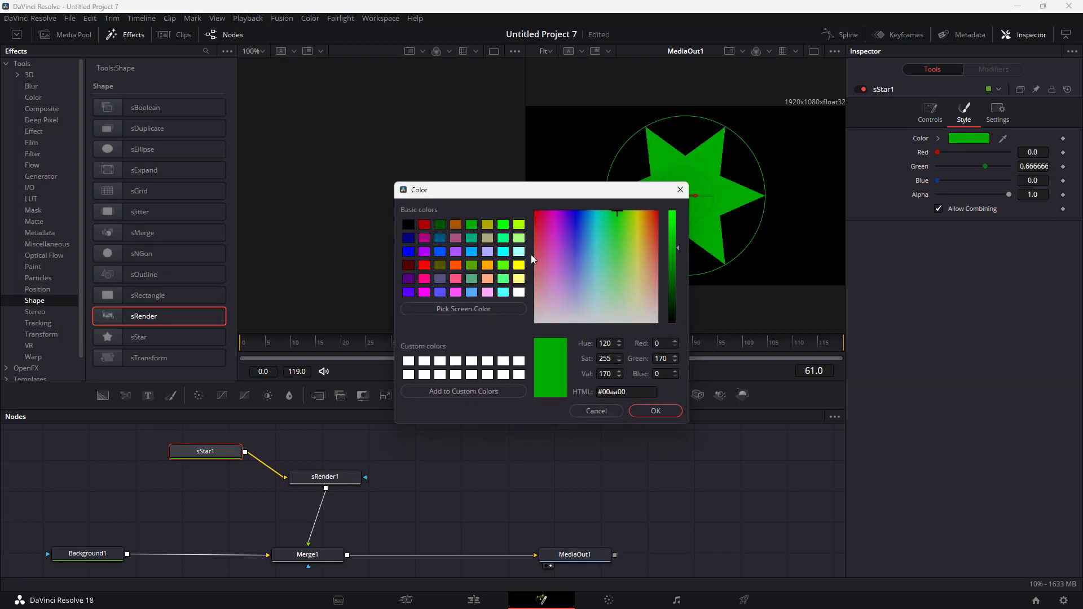
{"action": "left_click", "coordinate": [520, 226]}
{"action": "left_click", "coordinate": [655, 411]}
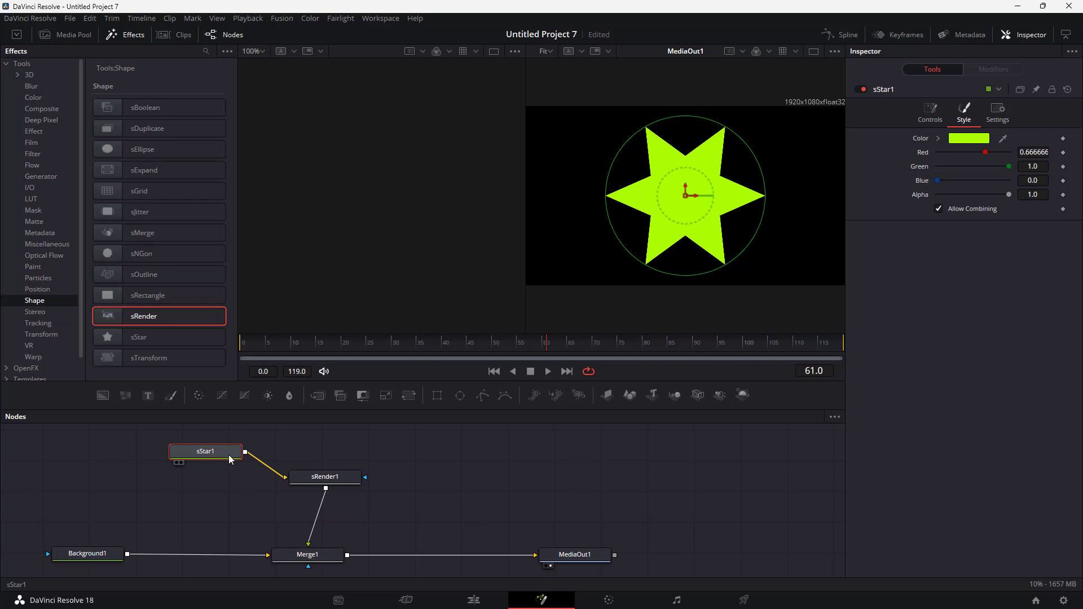
Step: Insert an sOutline1 node between sStar1 and sRender1 so only the star's outline renders
{"action": "left_click_drag", "start_coordinate": [283, 475], "coordinate": [258, 496]}
{"action": "left_click_drag", "start_coordinate": [223, 452], "coordinate": [176, 448]}
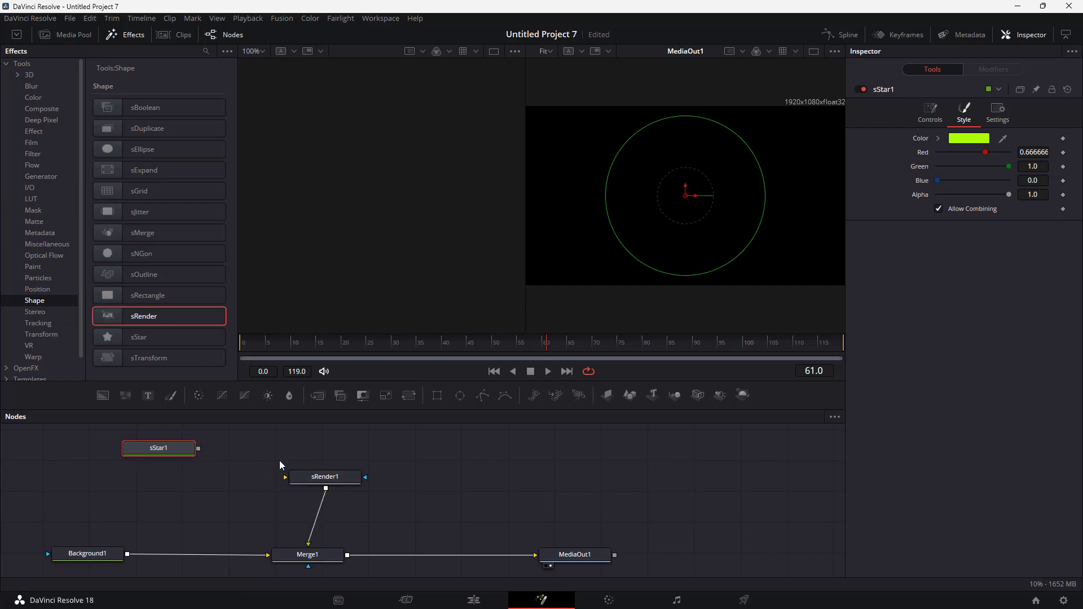
{"action": "left_click_drag", "start_coordinate": [138, 277], "coordinate": [252, 449]}
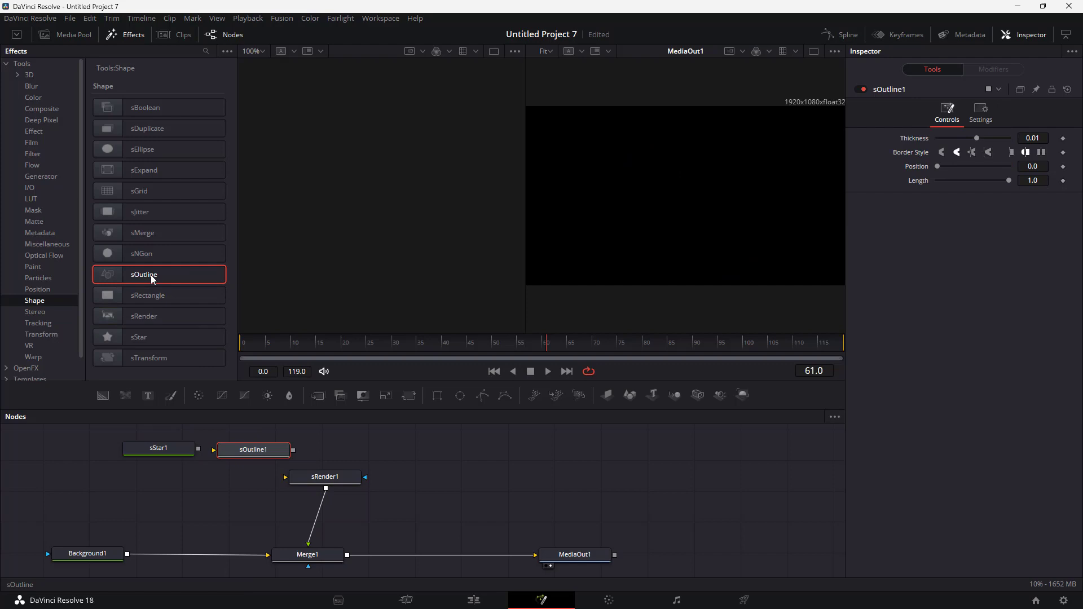
{"action": "left_click_drag", "start_coordinate": [172, 439], "coordinate": [286, 478]}
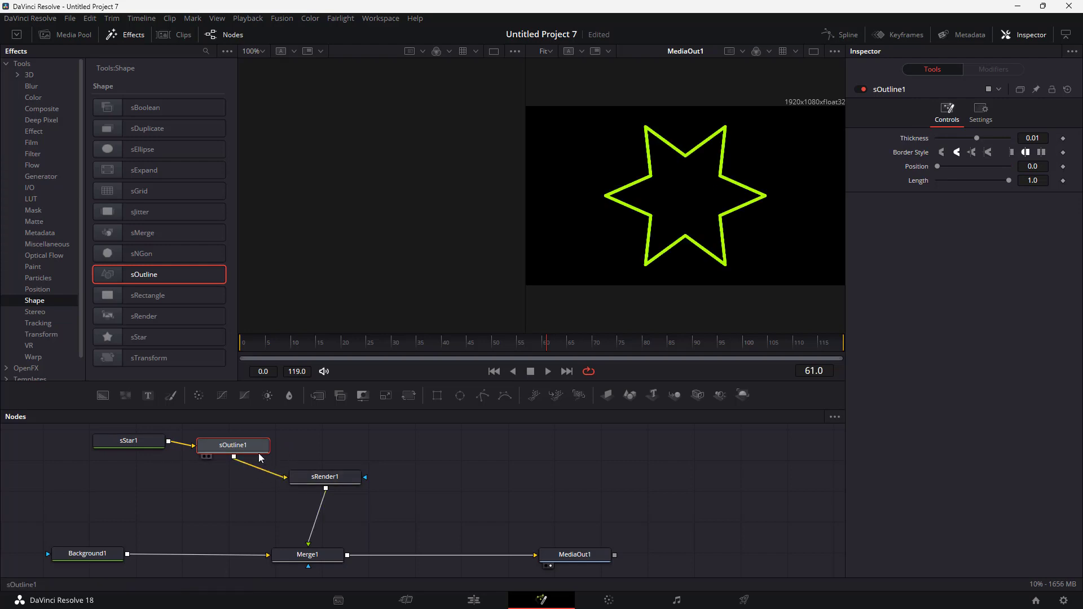
{"action": "left_click_drag", "start_coordinate": [140, 450], "coordinate": [140, 451]}
Step: Thicken the sOutline1 stroke and set Position 0.126 and Length 0.85 to leave a gap
{"action": "left_click_drag", "start_coordinate": [233, 446], "coordinate": [232, 451]}
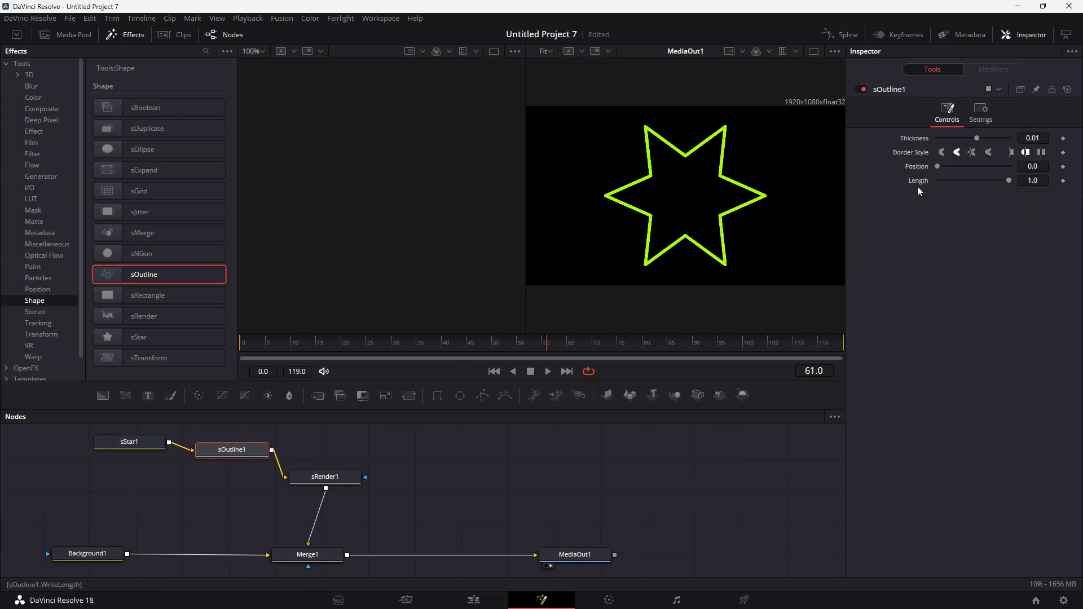
{"action": "left_click_drag", "start_coordinate": [976, 138], "coordinate": [979, 141]}
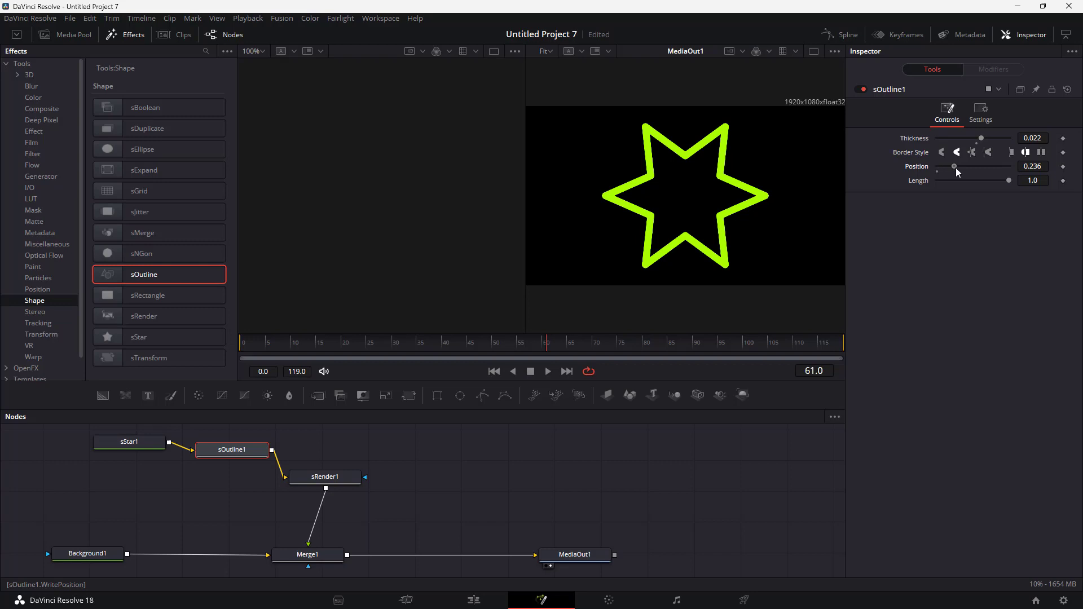
{"action": "mouse_move", "coordinate": [1008, 183]}
{"action": "left_mouse_down"}
{"action": "mouse_move", "coordinate": [939, 188]}
{"action": "mouse_move", "coordinate": [1013, 181]}
{"action": "left_mouse_up"}
{"action": "left_click", "coordinate": [941, 152]}
{"action": "left_click_drag", "start_coordinate": [994, 182], "coordinate": [994, 185]}
Step: Choose a join style and round caps, raise Thickness to 0.037, then disconnect sStar1
{"action": "left_click", "coordinate": [958, 152]}
{"action": "left_click", "coordinate": [972, 152]}
{"action": "left_click", "coordinate": [988, 153]}
{"action": "left_click", "coordinate": [1026, 153]}
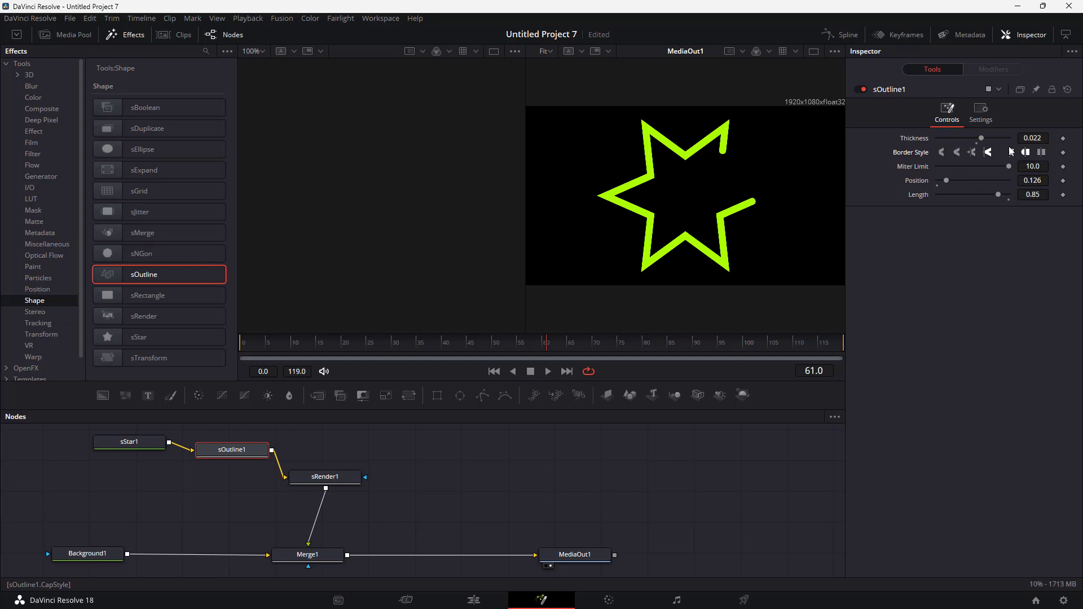
{"action": "left_click_drag", "start_coordinate": [981, 138], "coordinate": [986, 143]}
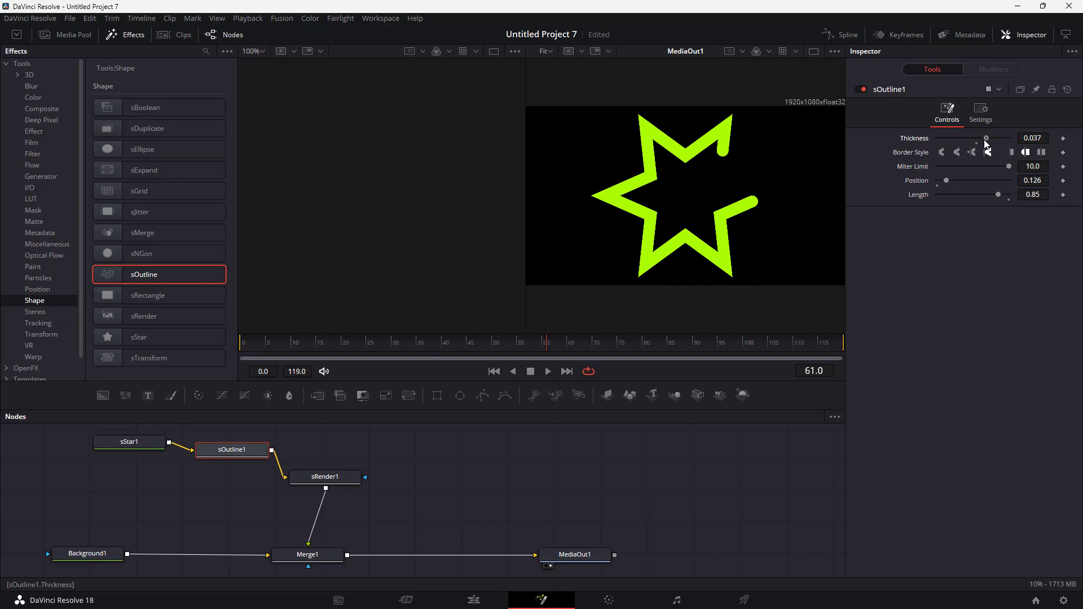
{"action": "left_click_drag", "start_coordinate": [171, 443], "coordinate": [78, 444]}
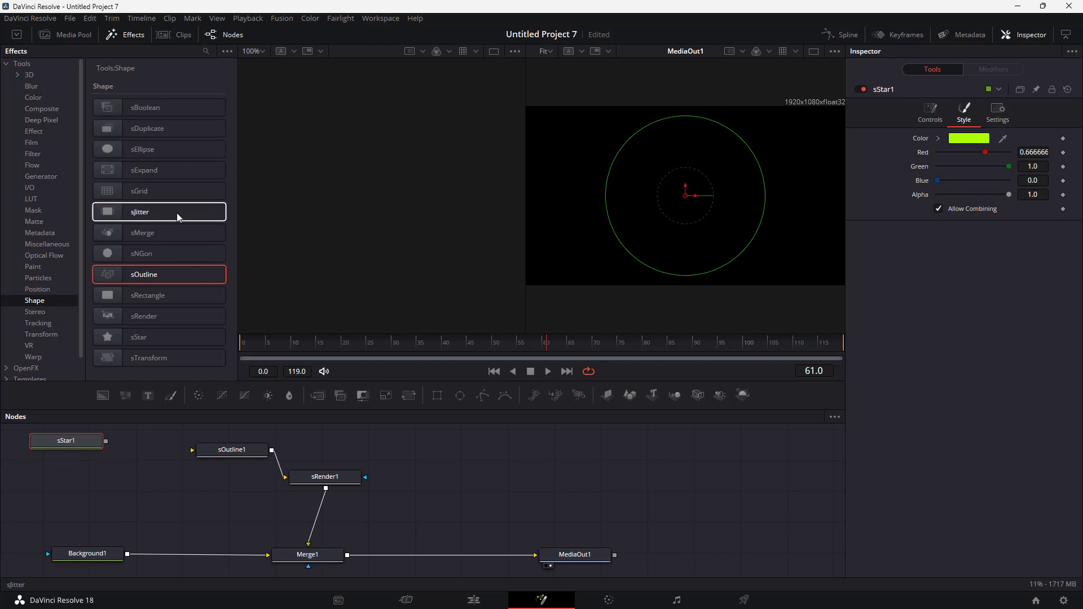
Step: Wire a new sExpand1 node between sStar1 and sOutline1 with Amount 0.1
{"action": "left_click_drag", "start_coordinate": [165, 172], "coordinate": [85, 513]}
{"action": "left_click_drag", "start_coordinate": [106, 444], "coordinate": [72, 503]}
{"action": "left_click_drag", "start_coordinate": [149, 502], "coordinate": [192, 452]}
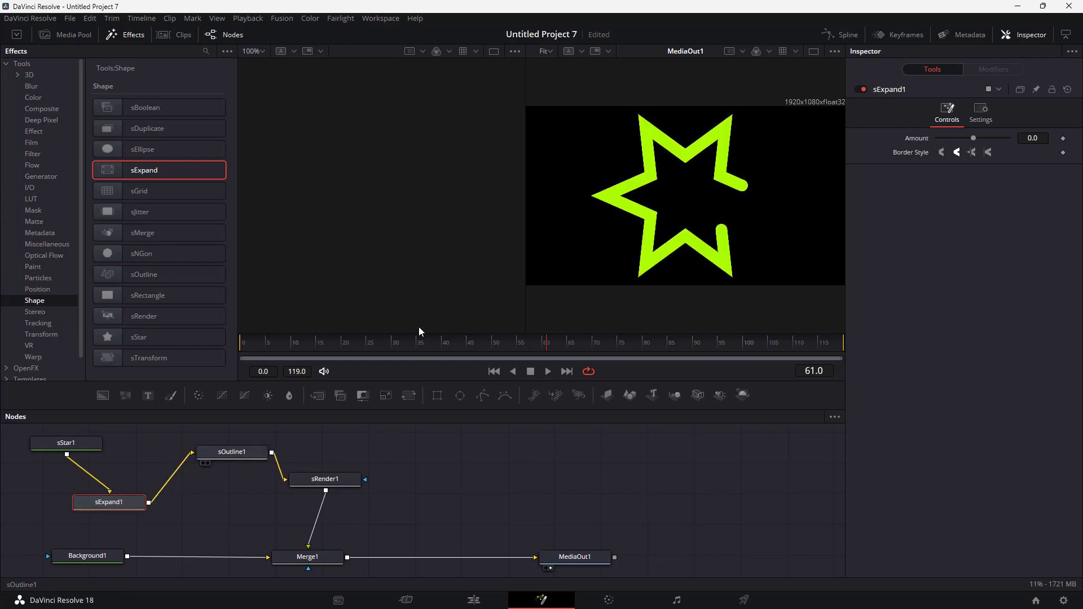
{"action": "left_click_drag", "start_coordinate": [973, 137], "coordinate": [1024, 142]}
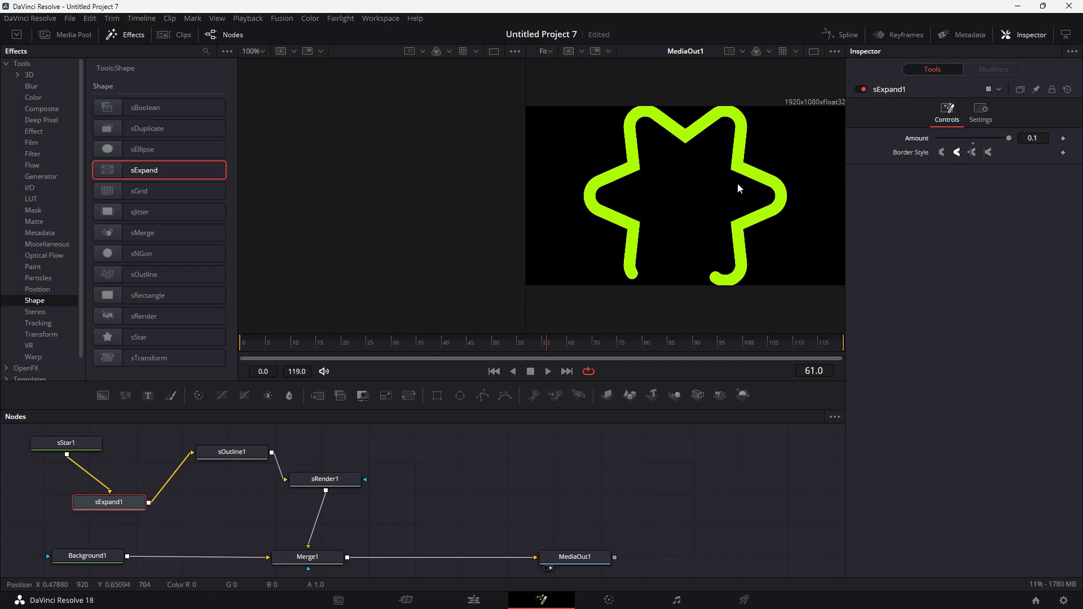
{"action": "left_click", "coordinate": [90, 443]}
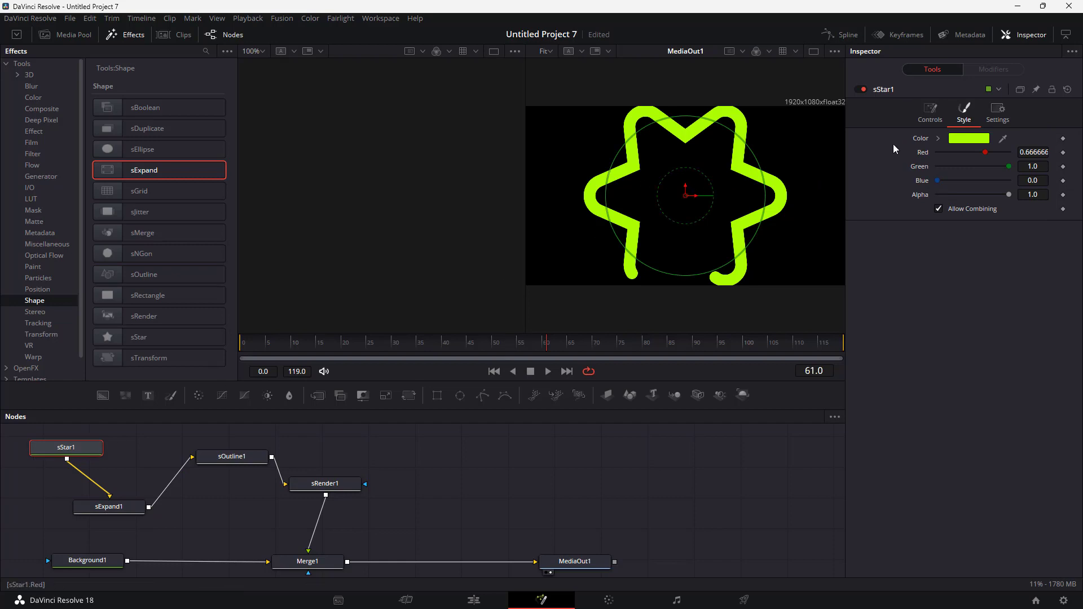
Step: Reduce sStar1's Width to 0.378 and Height to 0.394, keeping sExpand1 Amount at 0.1
{"action": "left_click", "coordinate": [930, 113]}
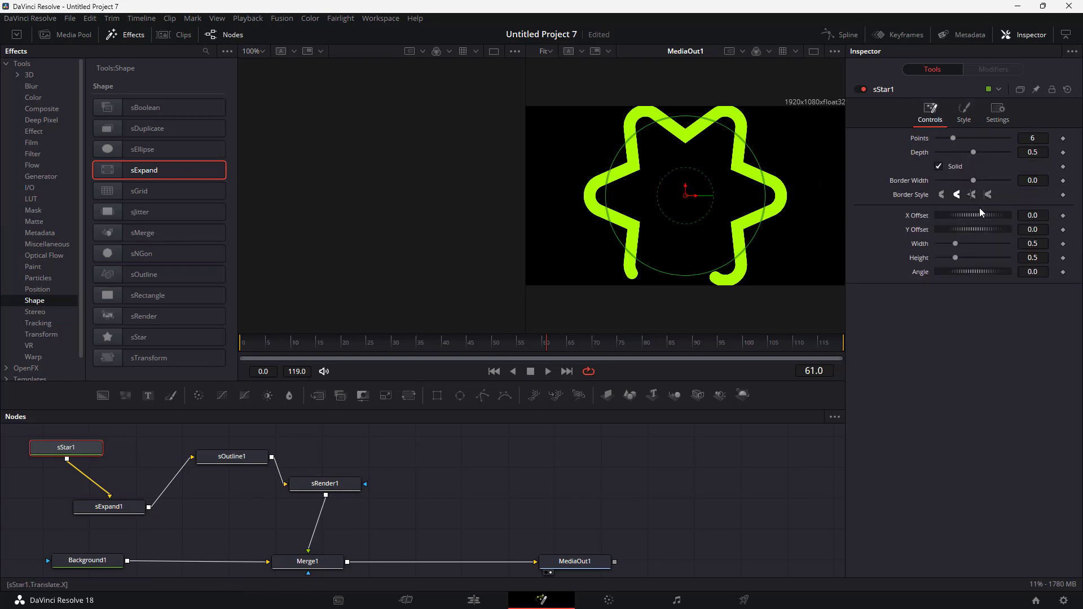
{"action": "left_click_drag", "start_coordinate": [955, 244], "coordinate": [953, 259]}
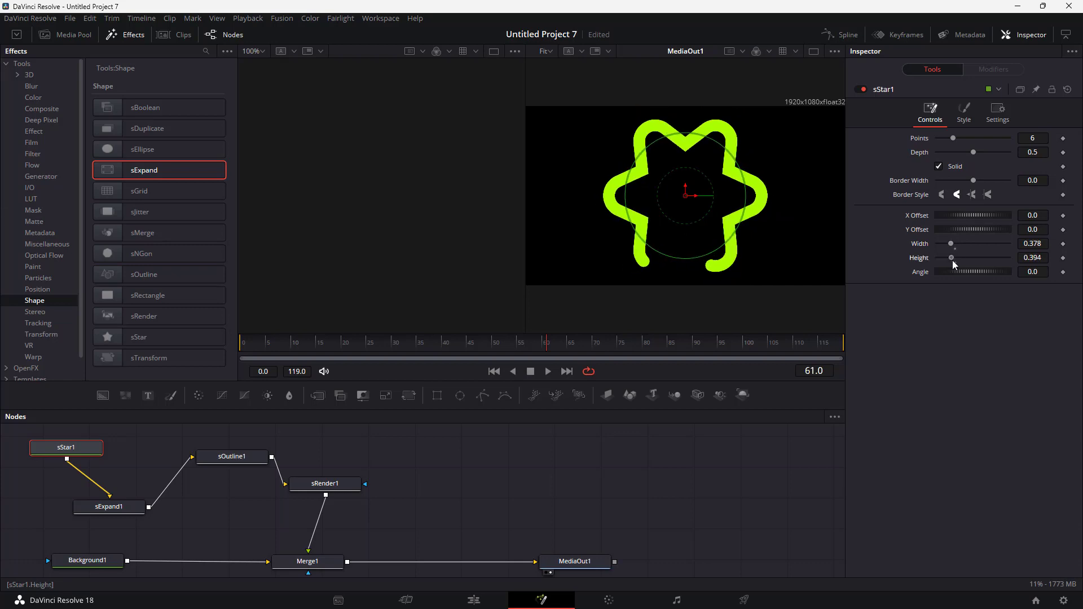
{"action": "left_click", "coordinate": [134, 510]}
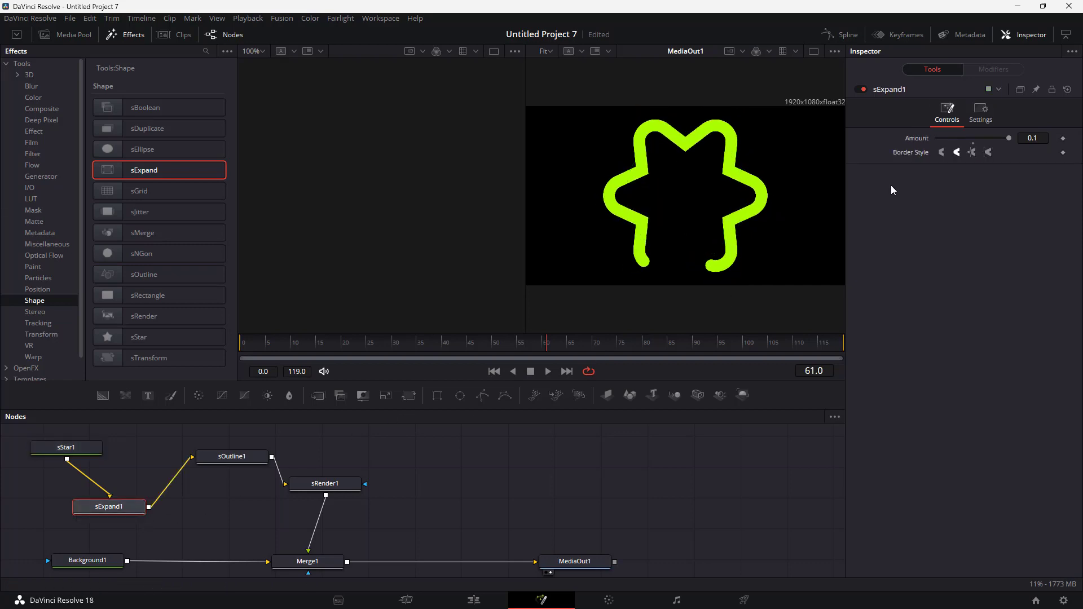
{"action": "mouse_move", "coordinate": [1006, 144]}
{"action": "left_mouse_down"}
{"action": "mouse_move", "coordinate": [980, 139]}
{"action": "mouse_move", "coordinate": [1009, 139]}
{"action": "left_mouse_up"}
Step: Give the outline rounded ends, set Position and Length to 0, and keyframe both
{"action": "left_click", "coordinate": [229, 456]}
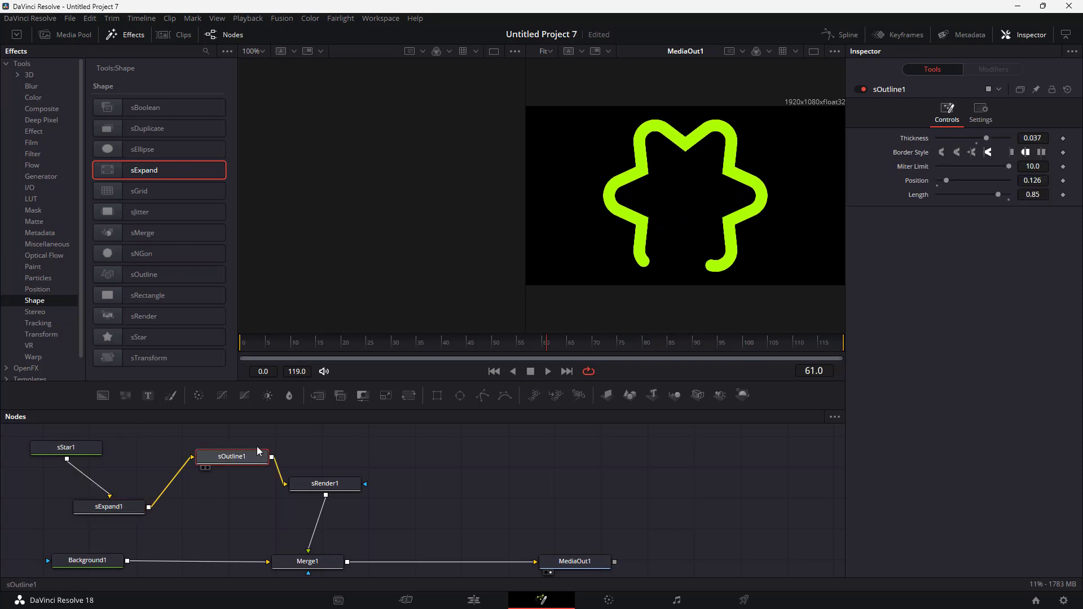
{"action": "mouse_move", "coordinate": [948, 181]}
{"action": "left_mouse_down"}
{"action": "mouse_move", "coordinate": [1000, 191]}
{"action": "mouse_move", "coordinate": [948, 201]}
{"action": "mouse_move", "coordinate": [1014, 192]}
{"action": "mouse_move", "coordinate": [940, 201]}
{"action": "mouse_move", "coordinate": [983, 197]}
{"action": "left_mouse_up"}
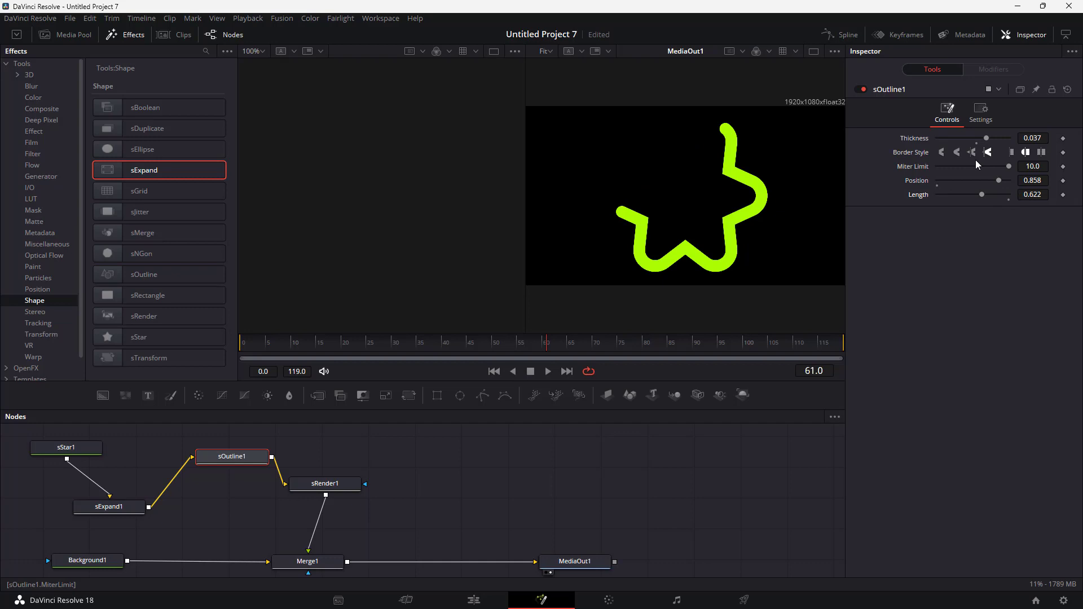
{"action": "left_click", "coordinate": [1012, 152]}
{"action": "left_click", "coordinate": [1026, 153]}
{"action": "left_click_drag", "start_coordinate": [996, 182], "coordinate": [932, 202]}
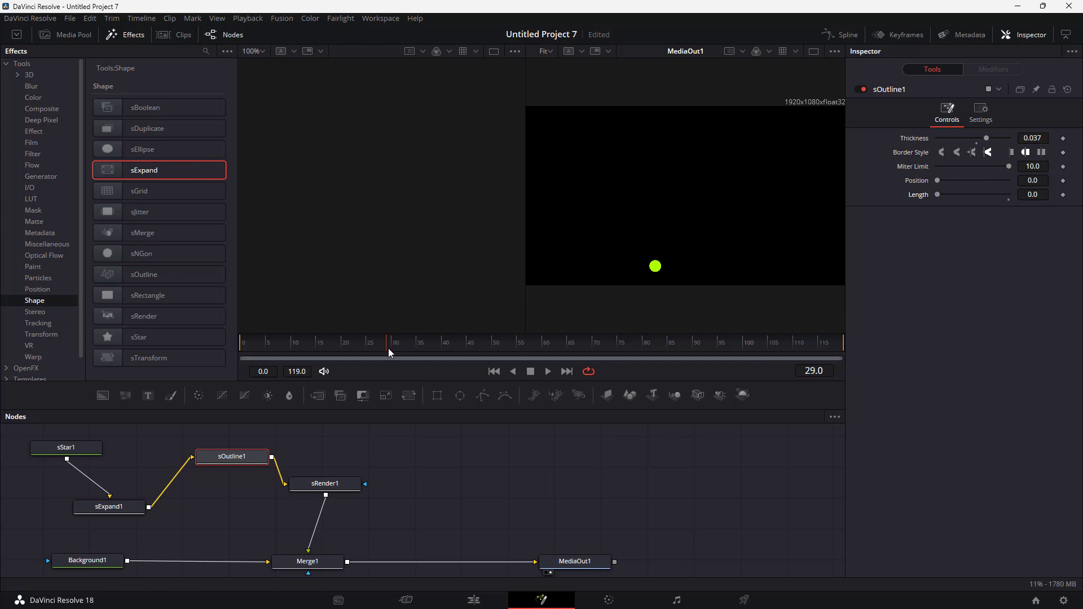
{"action": "left_click", "coordinate": [1063, 181]}
{"action": "left_click", "coordinate": [1063, 195]}
Step: At a later frame set Position and Length to 1.0, then play the write-on animation
{"action": "left_click", "coordinate": [556, 342]}
{"action": "left_click_drag", "start_coordinate": [941, 181], "coordinate": [1010, 180]}
{"action": "left_click_drag", "start_coordinate": [935, 195], "coordinate": [1010, 195]}
{"action": "mouse_move", "coordinate": [571, 341]}
{"action": "left_mouse_down"}
{"action": "mouse_move", "coordinate": [409, 338]}
{"action": "mouse_move", "coordinate": [377, 349]}
{"action": "left_mouse_up"}
{"action": "left_click", "coordinate": [547, 371]}
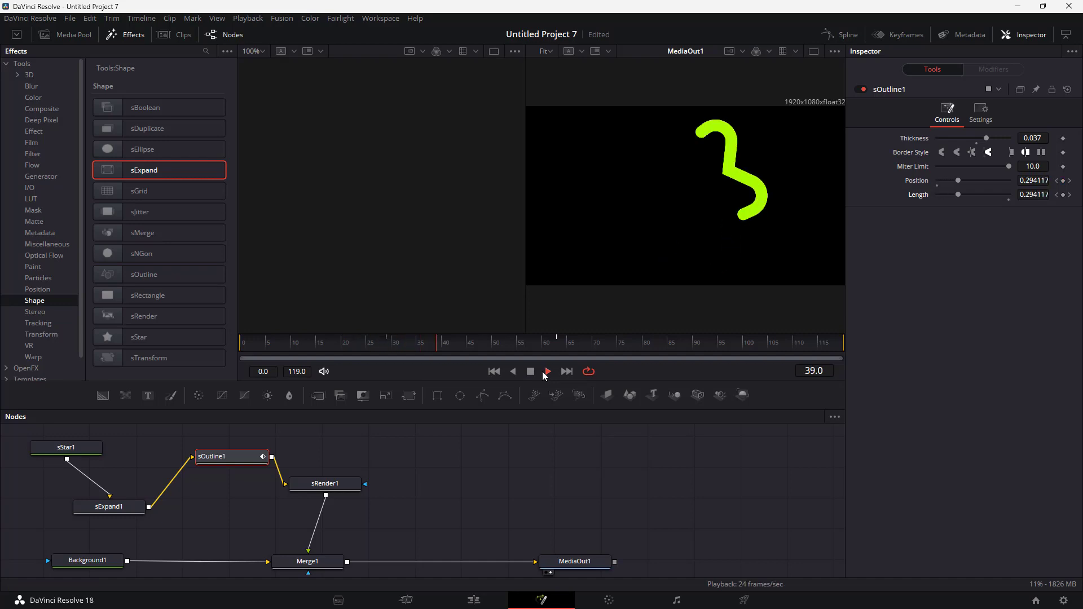
{"action": "left_click", "coordinate": [532, 372]}
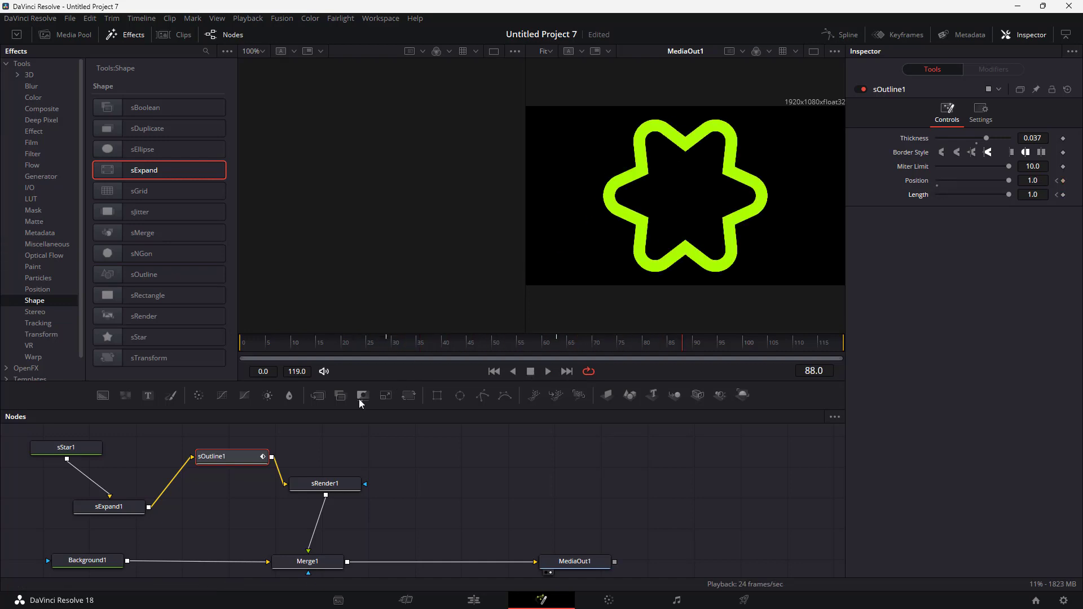
Step: Nudge sExpand1, sOutline1 and sRender1 into a tidy line below sStar1 in the node graph
{"action": "left_click", "coordinate": [79, 449]}
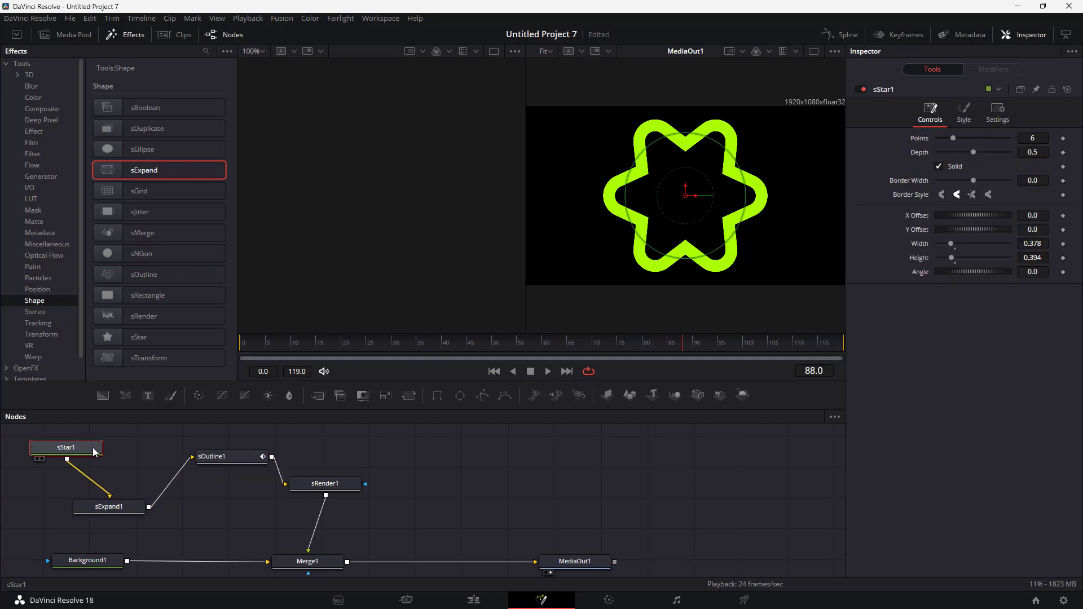
{"action": "right_click", "coordinate": [83, 453]}
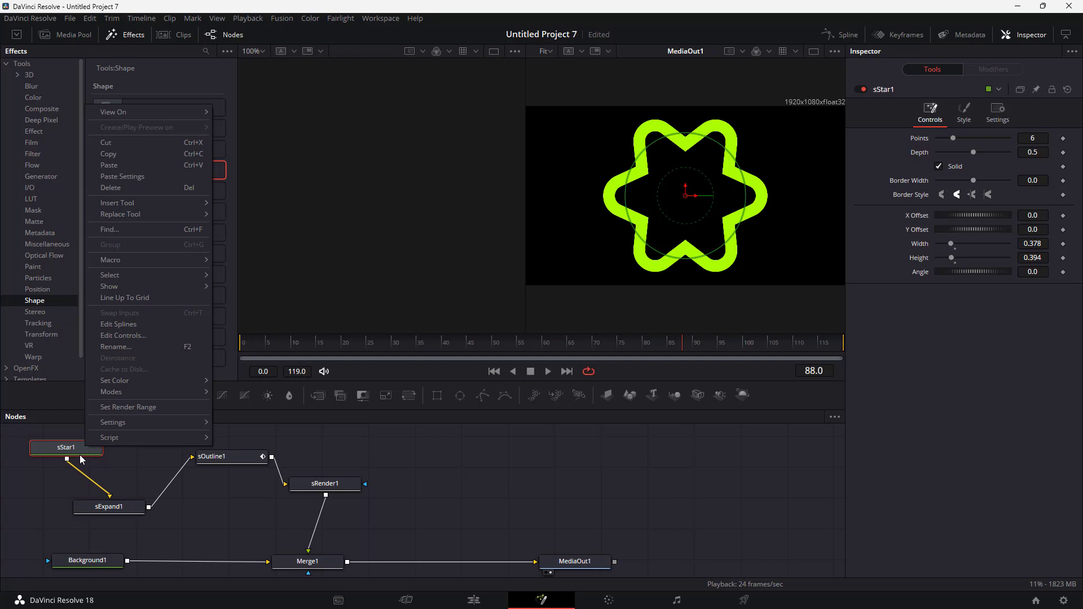
{"action": "left_click", "coordinate": [118, 469]}
{"action": "left_click", "coordinate": [104, 509]}
{"action": "left_click_drag", "start_coordinate": [103, 509], "coordinate": [109, 506]}
{"action": "left_click_drag", "start_coordinate": [224, 459], "coordinate": [226, 457]}
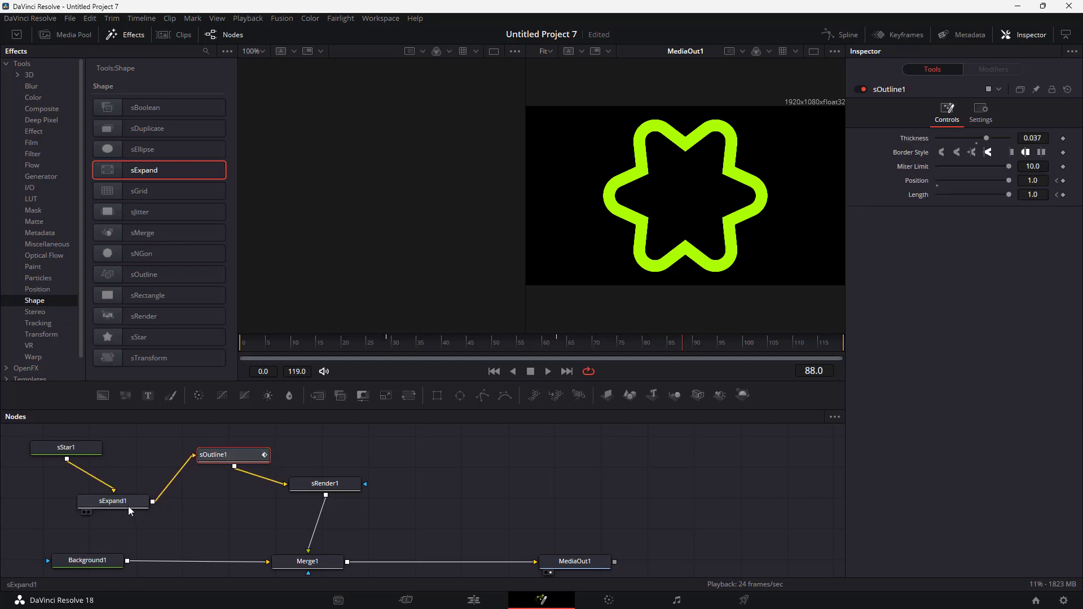
{"action": "left_click_drag", "start_coordinate": [330, 485], "coordinate": [325, 490]}
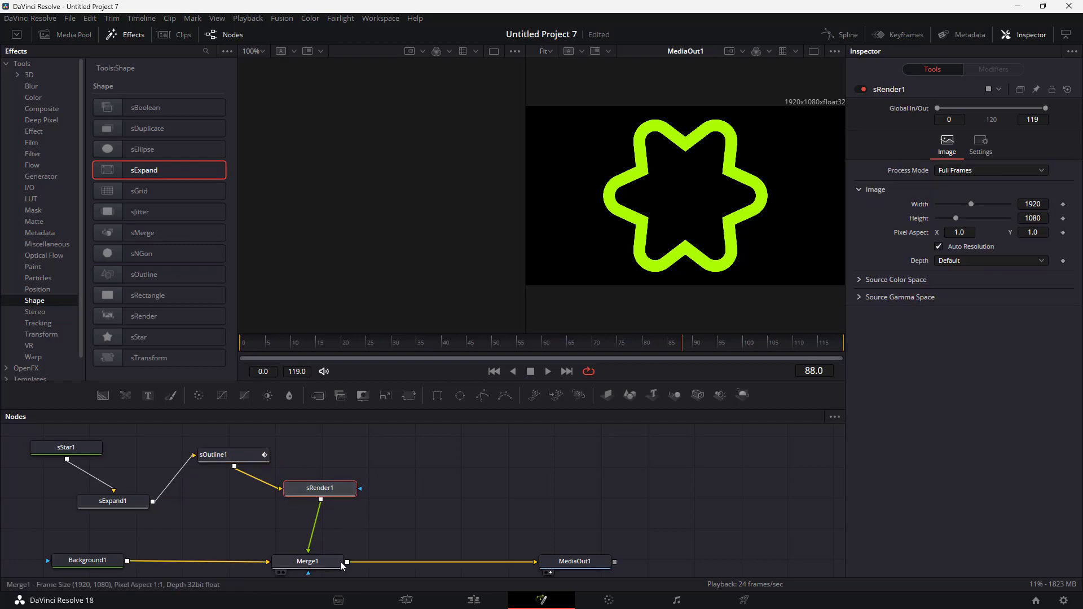